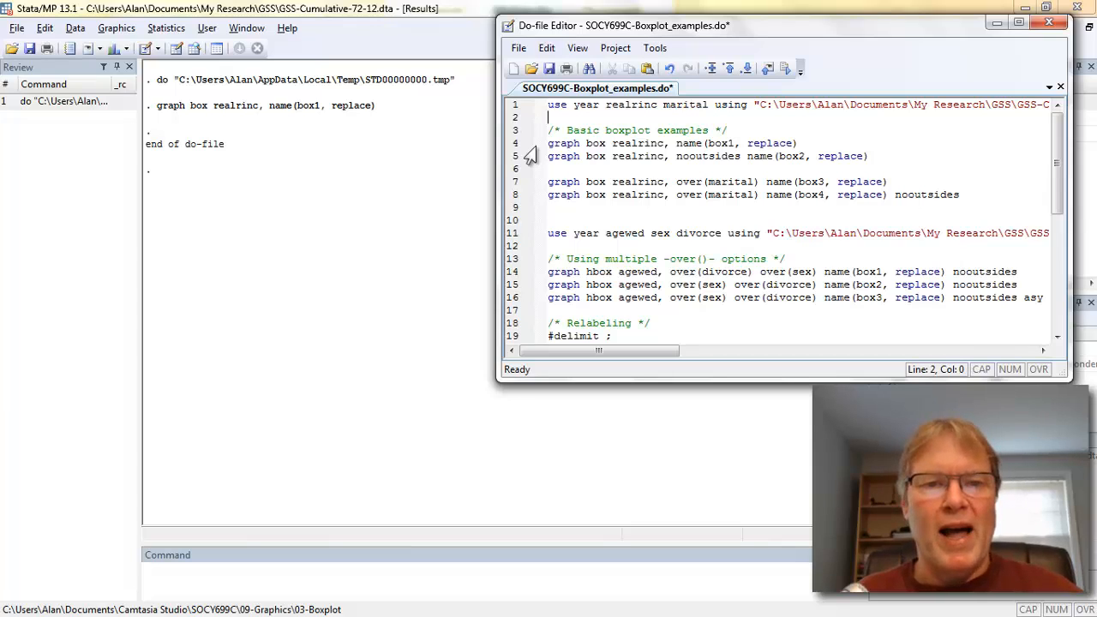
# Execute the do-file line that draws a basic vertical box plot of realrinc, named box1
pyautogui.click(510, 145)
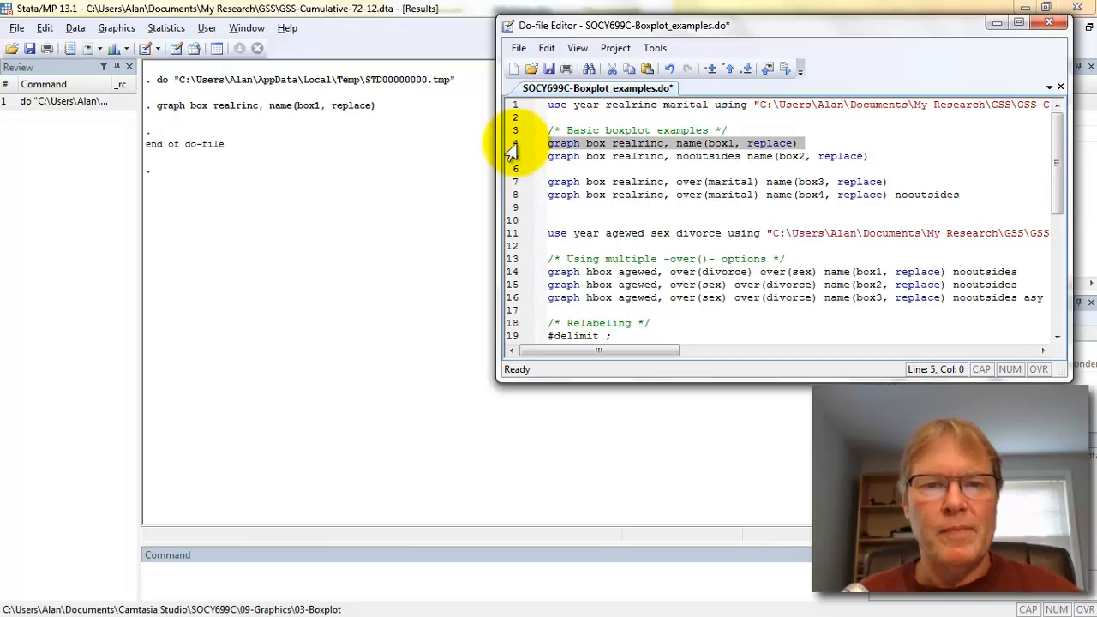
pyautogui.click(786, 66)
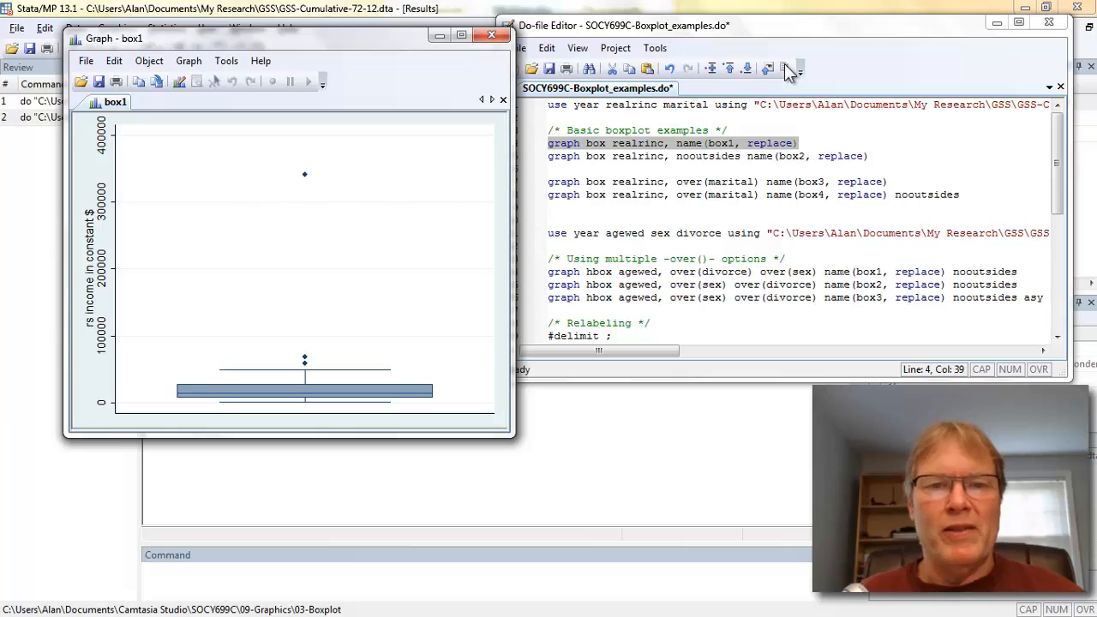
pyautogui.click(570, 25)
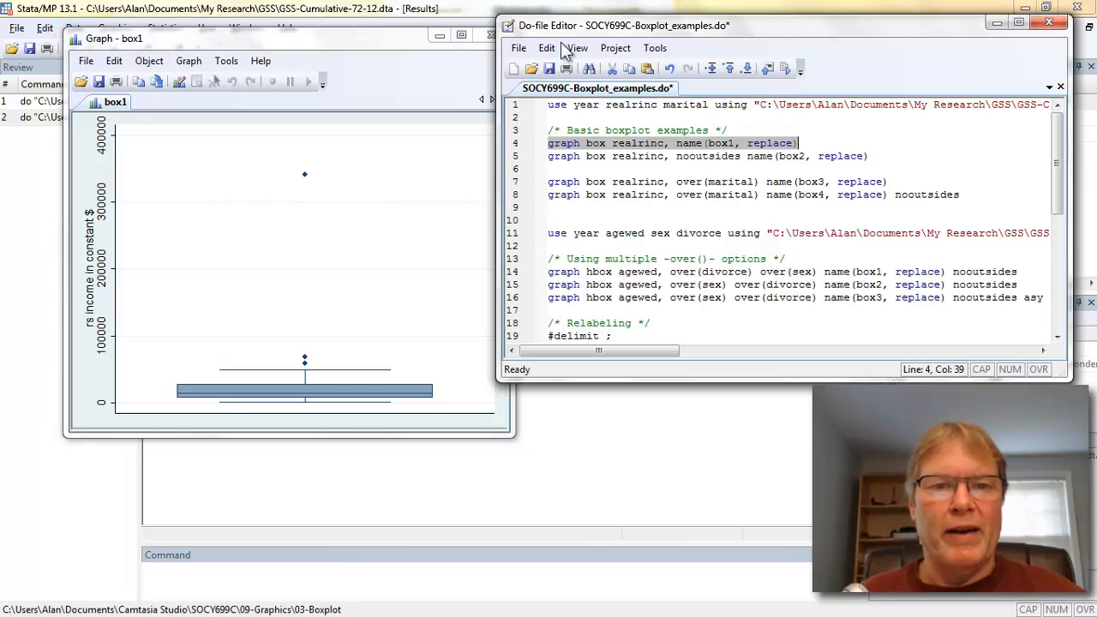
# Run the realrinc box plot with nooutsides as box2, place it beside box1 for comparison, and close both graphs
pyautogui.click(511, 160)
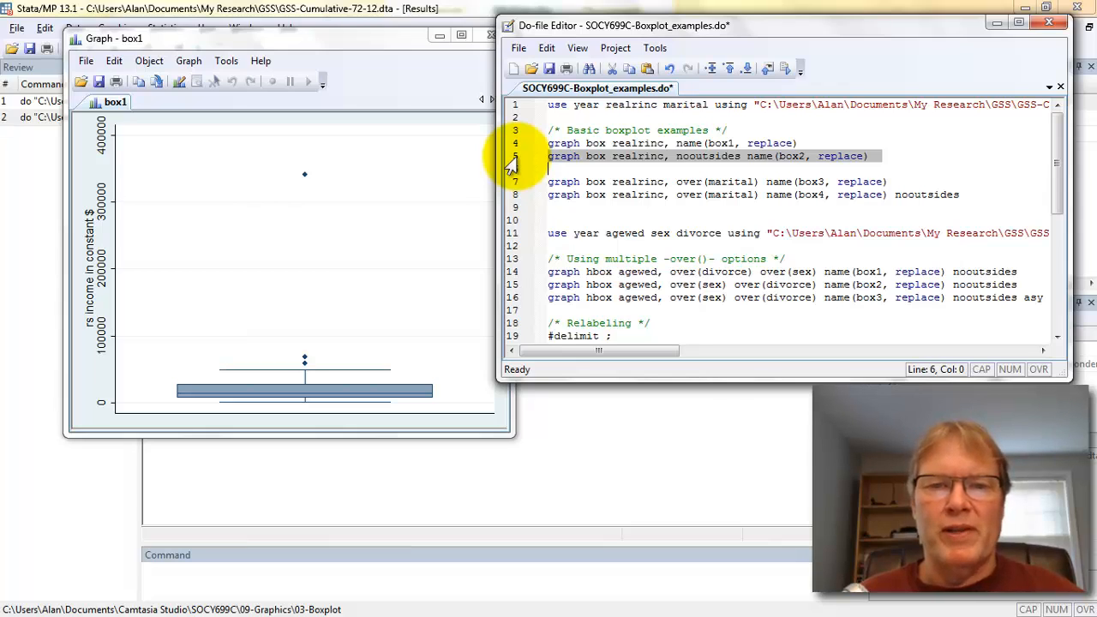
pyautogui.click(789, 68)
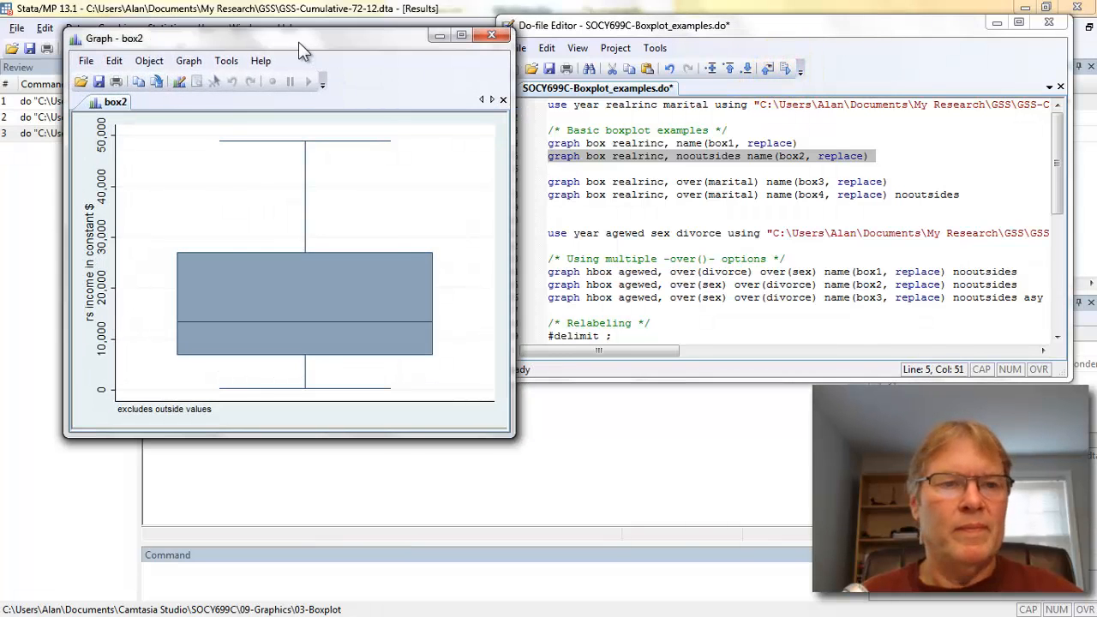
pyautogui.moveTo(299, 42); pyautogui.dragTo(734, 45)
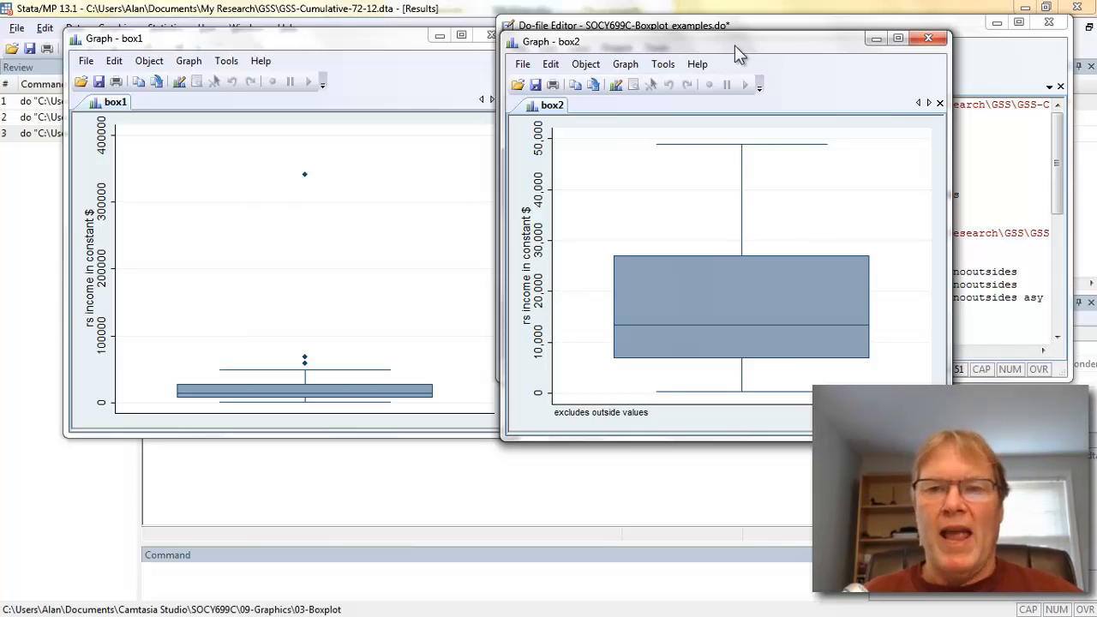
pyautogui.click(929, 38)
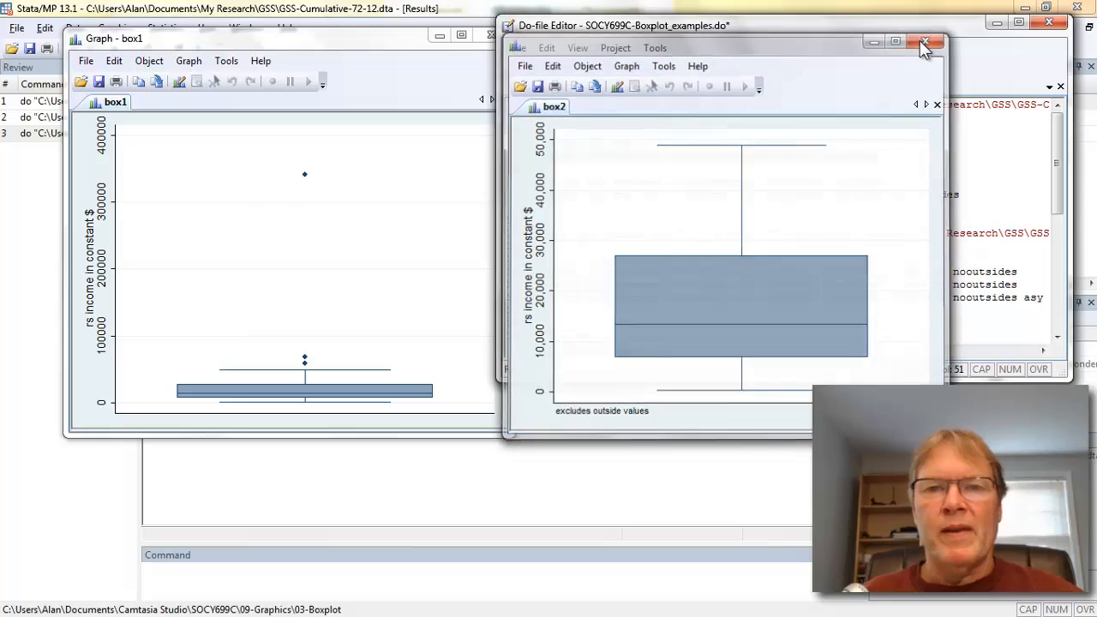
pyautogui.click(390, 41)
pyautogui.click(491, 36)
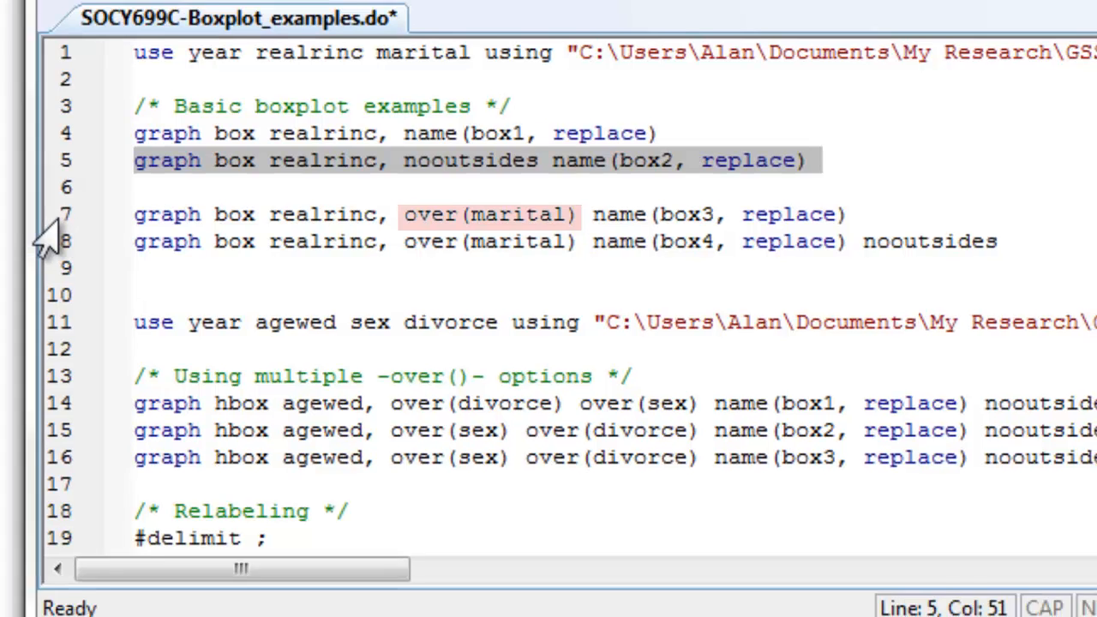
# Execute only the line that plots realrinc over marital as box3, with outside values included
pyautogui.click(47, 214)
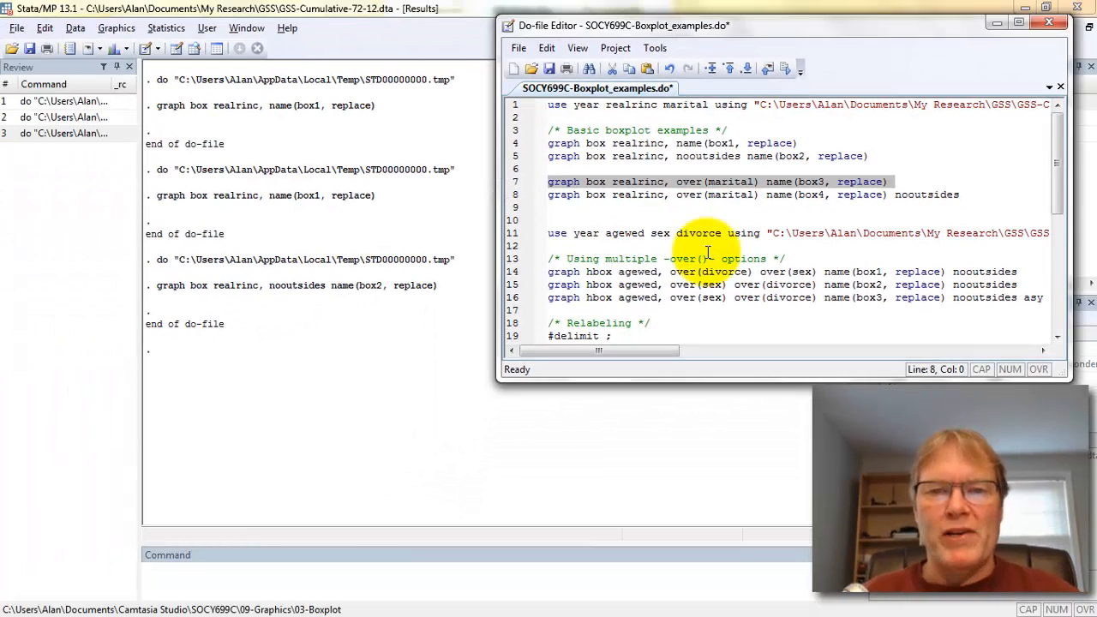
pyautogui.click(788, 68)
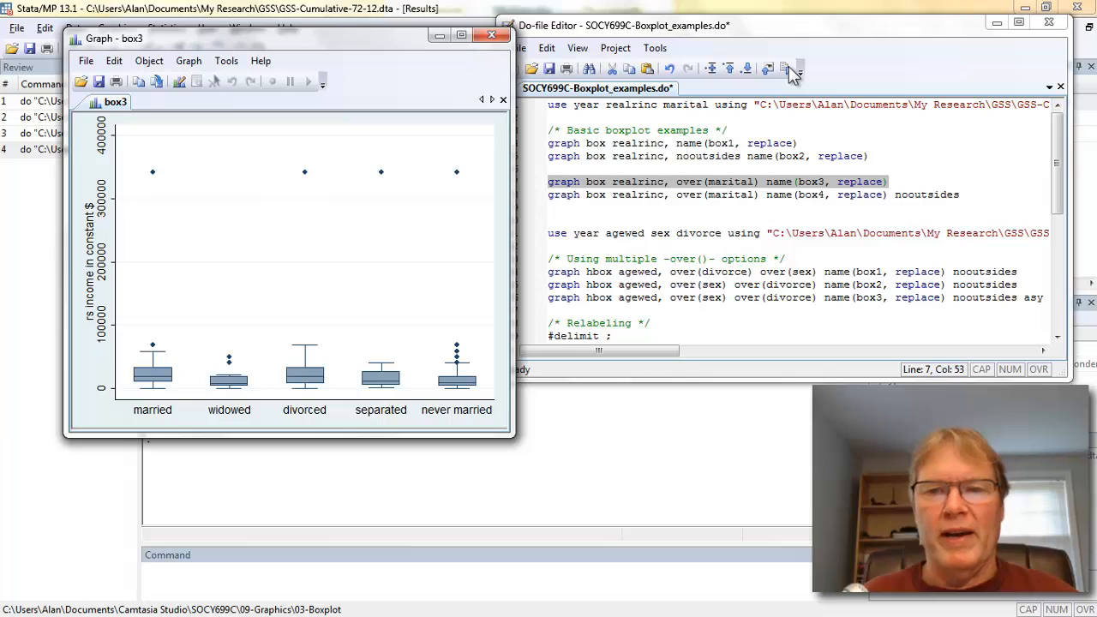
pyautogui.click(873, 67)
# Run the realrinc over marital box plot with nooutsides as box4, compare it side by side with box3, and close both graphs
pyautogui.click(512, 196)
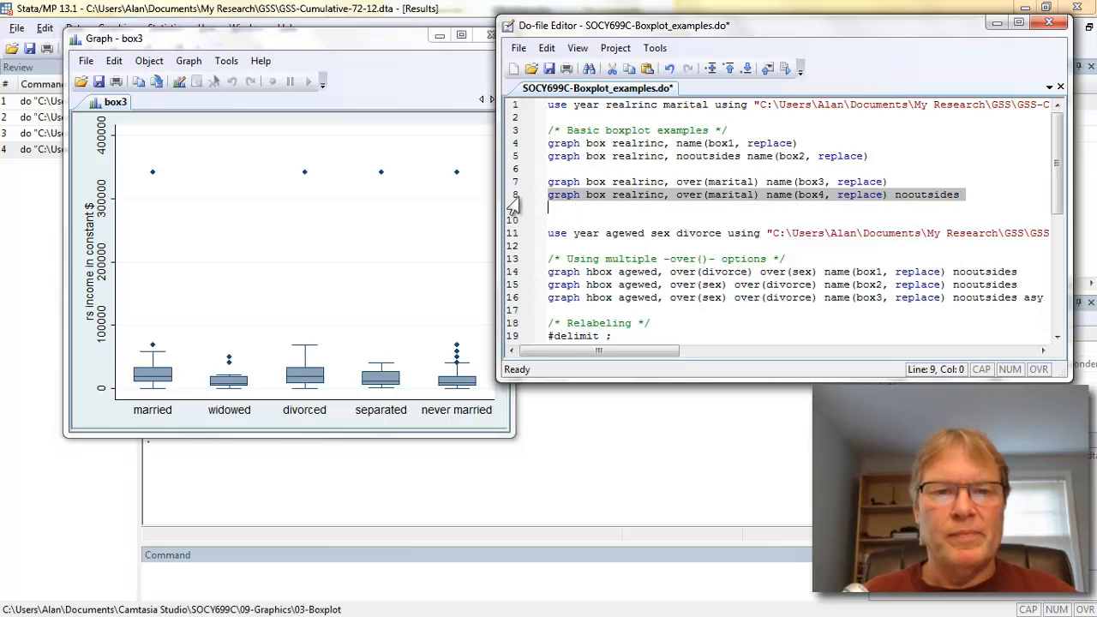
pyautogui.moveTo(386, 43); pyautogui.dragTo(331, 36)
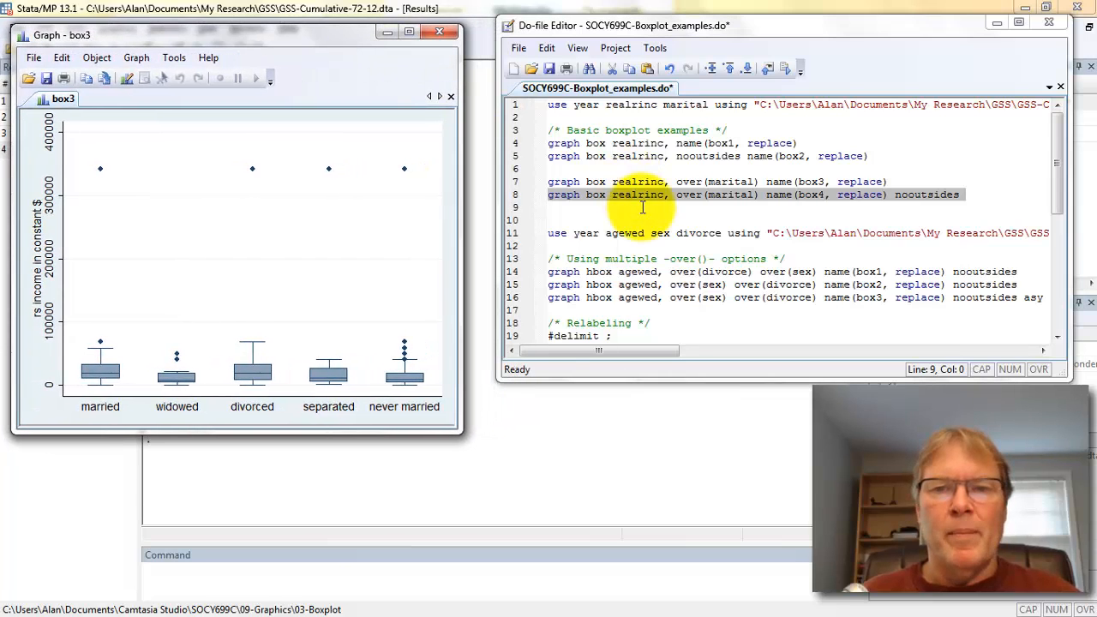
pyautogui.click(786, 68)
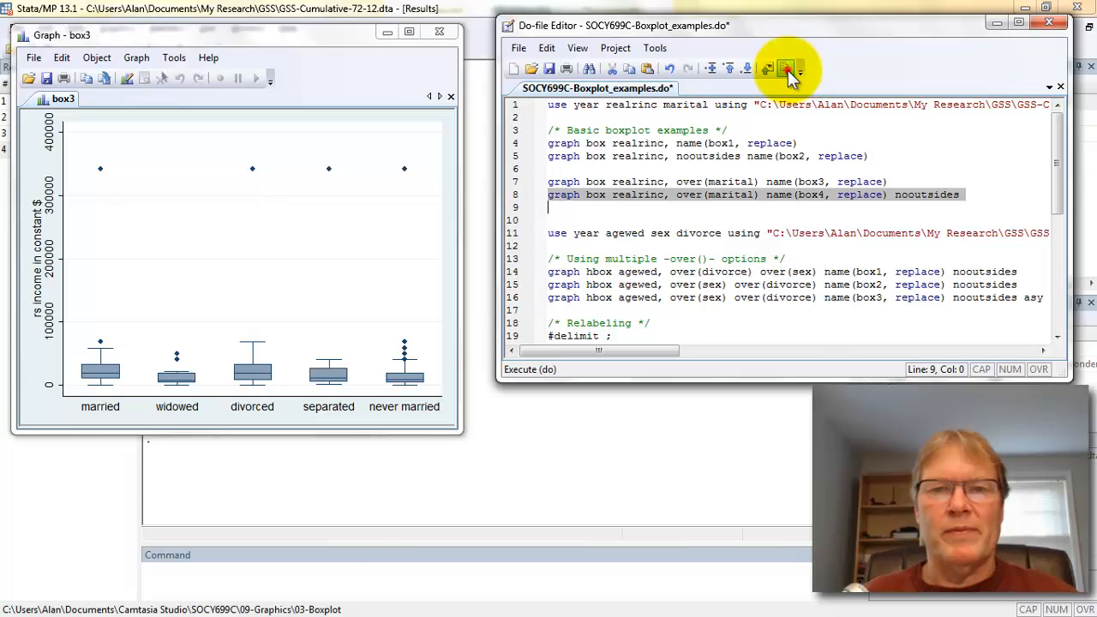
pyautogui.moveTo(300, 39); pyautogui.dragTo(702, 37)
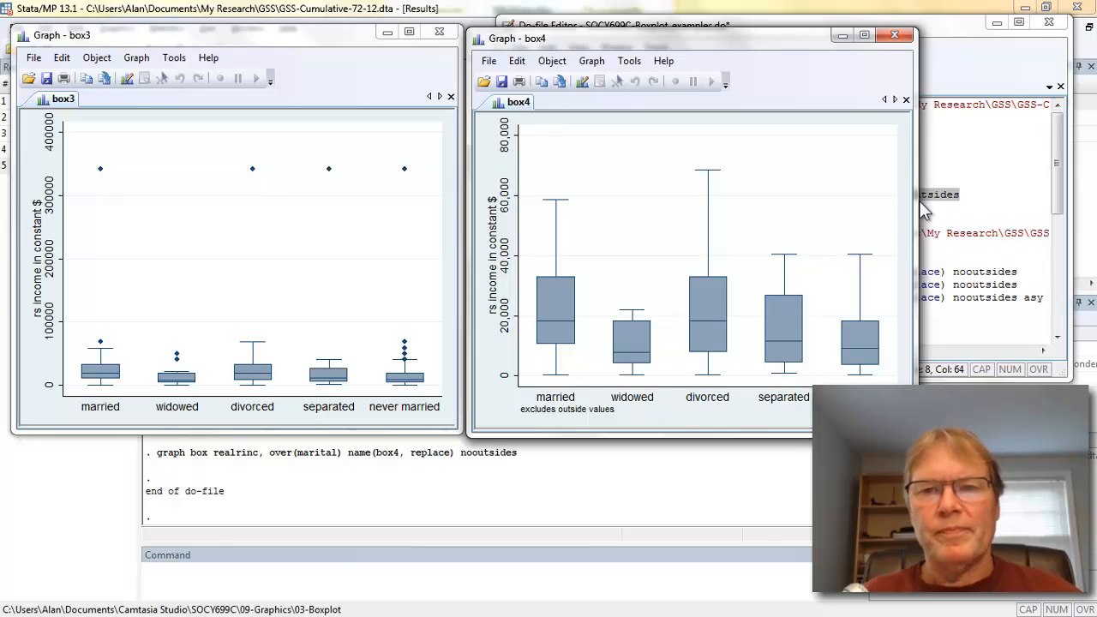
pyautogui.click(895, 34)
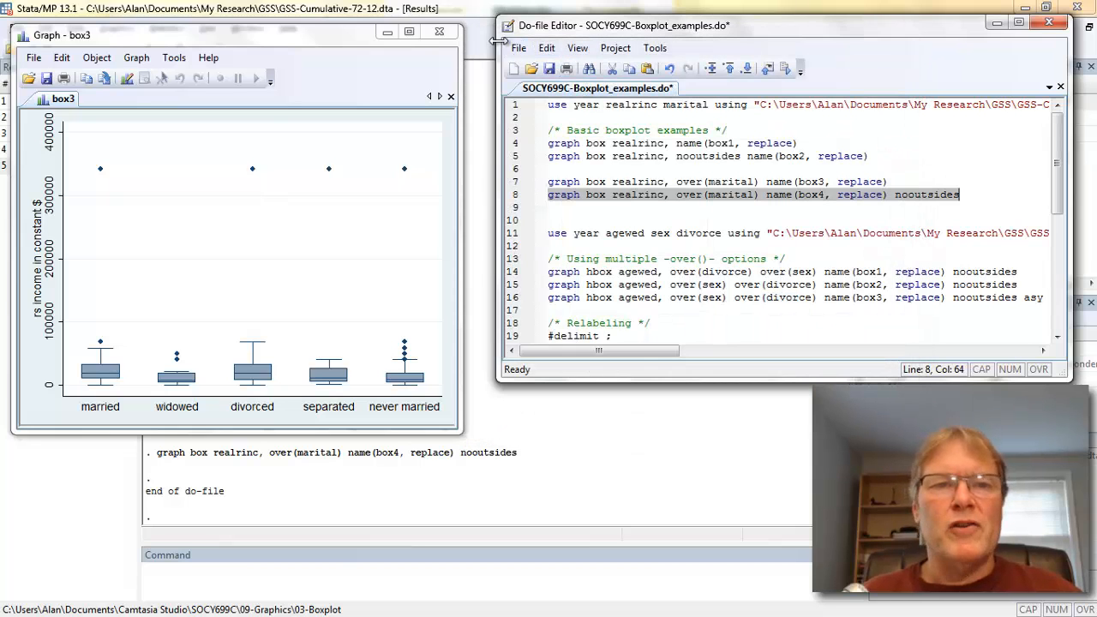
pyautogui.click(439, 32)
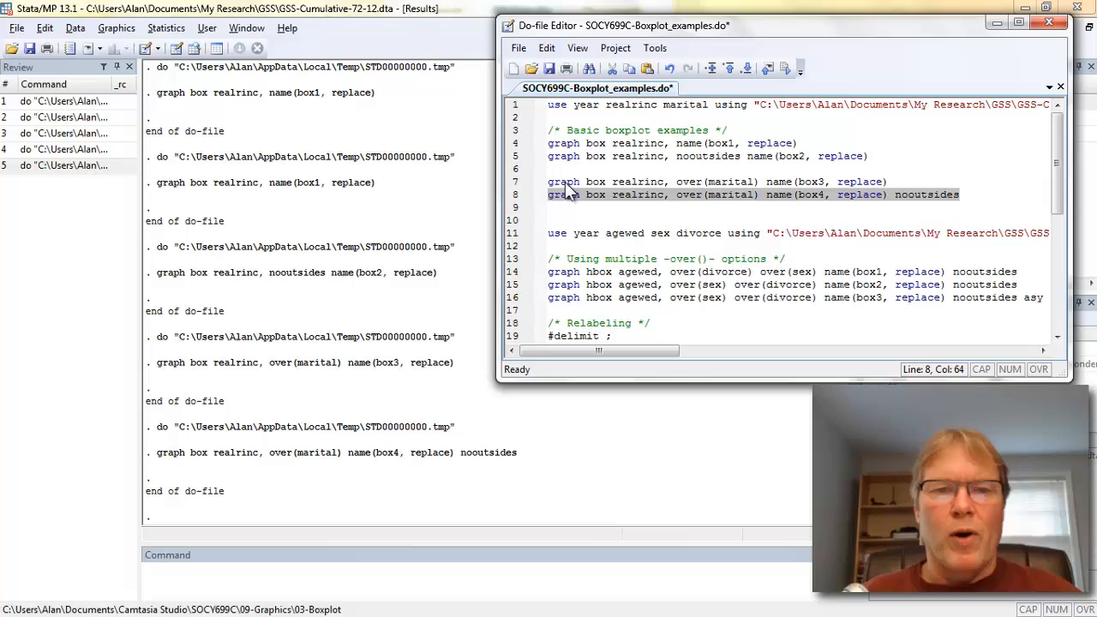
# Load year, agewed, sex and divorce from GSS-Cumulative-72-12.dta for year 2006 by running the second use command
pyautogui.click(507, 234)
pyautogui.click(794, 73)
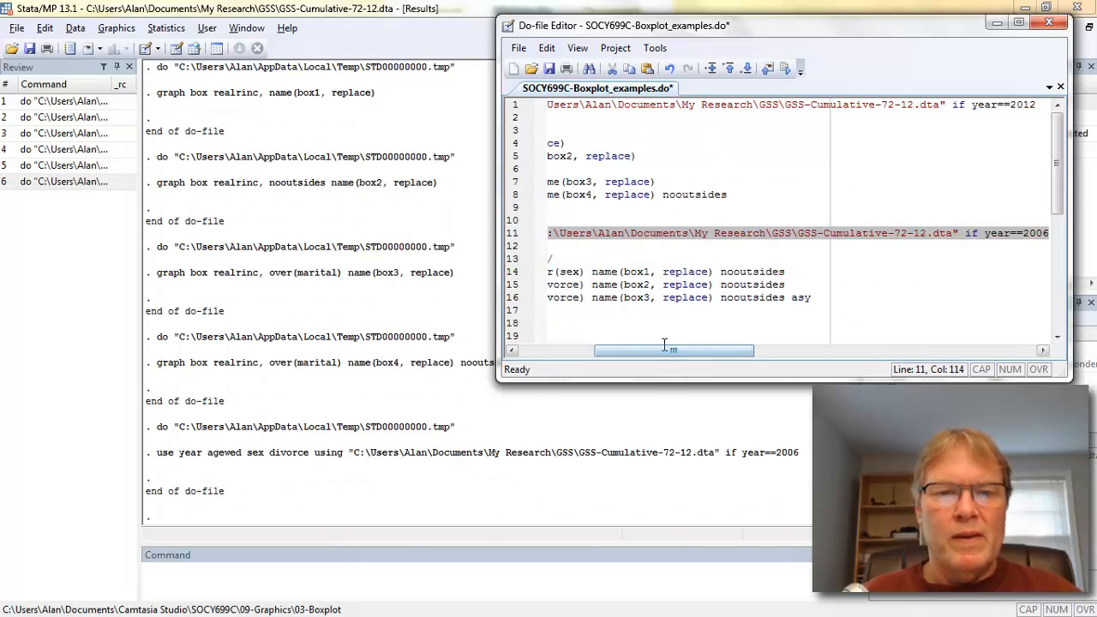
pyautogui.moveTo(667, 351); pyautogui.dragTo(573, 357)
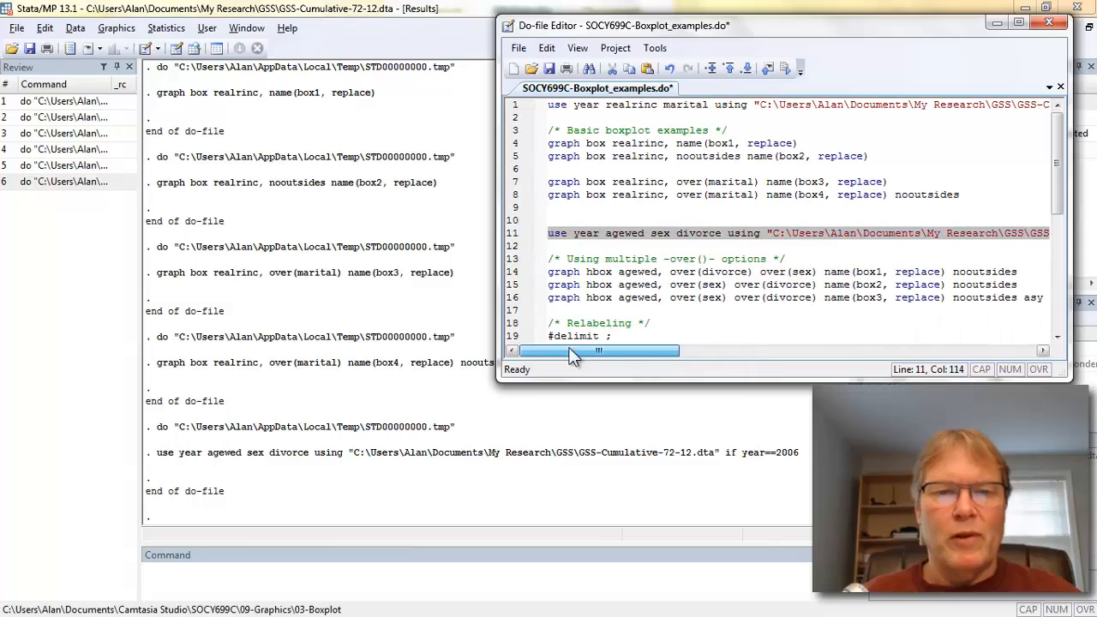
pyautogui.click(533, 249)
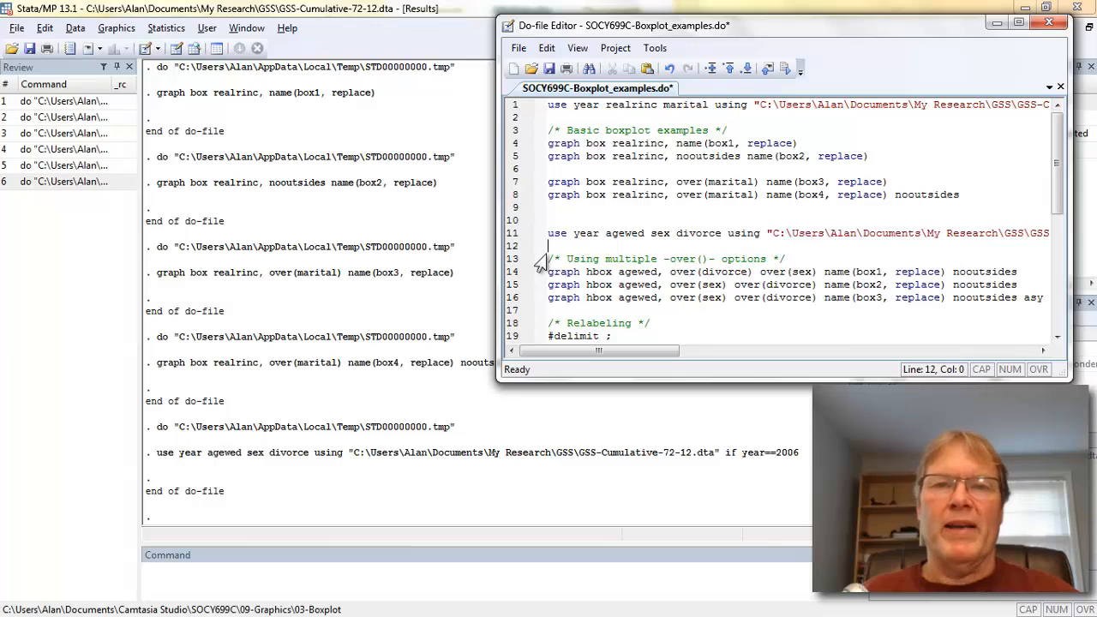
# Run the horizontal box plot of agewed with over(divorce) over(sex) and nooutsides, named box1
pyautogui.click(514, 276)
pyautogui.click(784, 71)
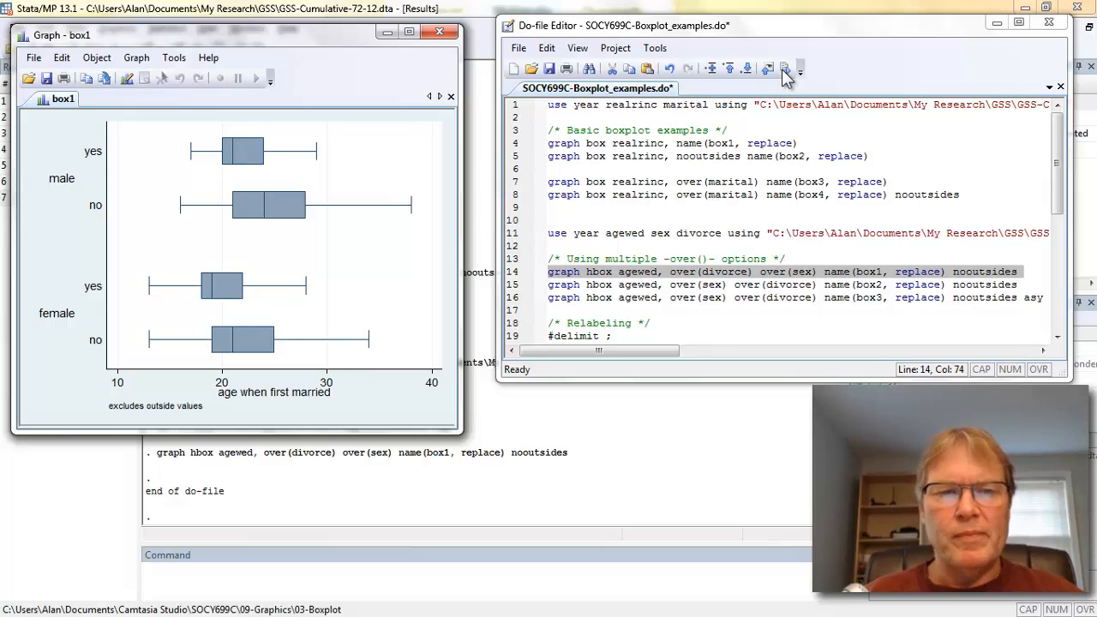
pyautogui.click(570, 248)
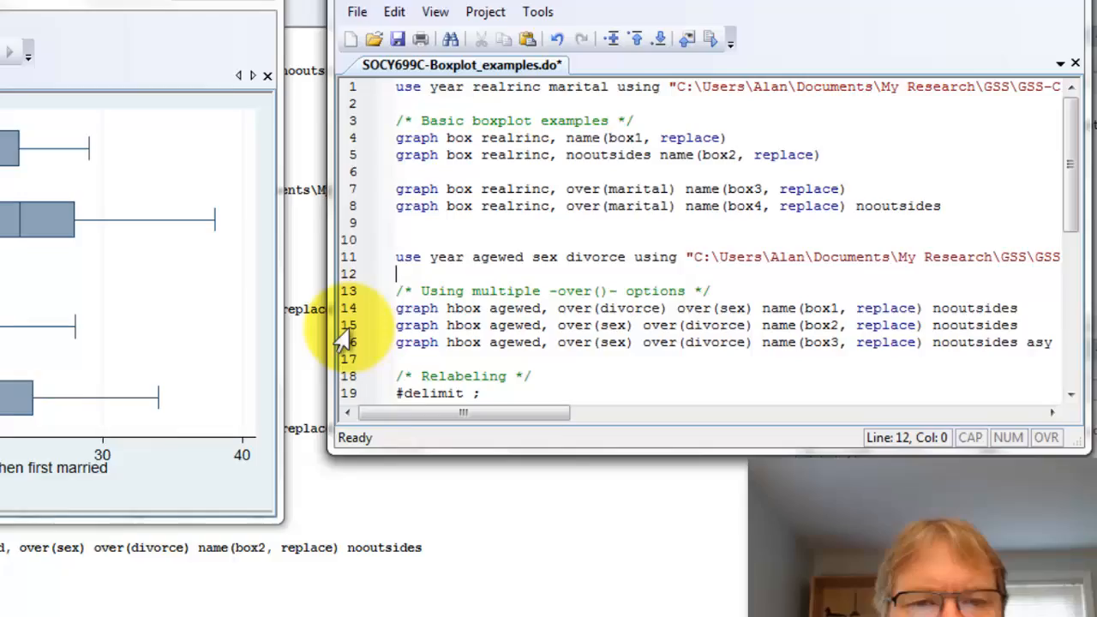
# Run the agewed hbox with over(sex) over(divorce) as box2, compare it beside box1, and close both graphs
pyautogui.click(339, 333)
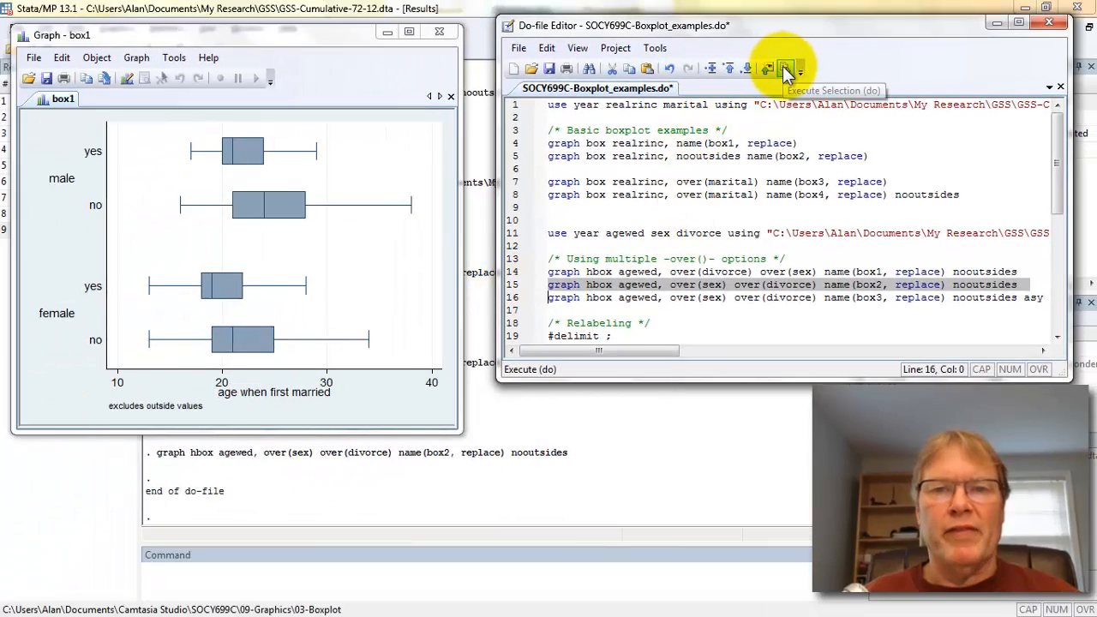
pyautogui.click(787, 73)
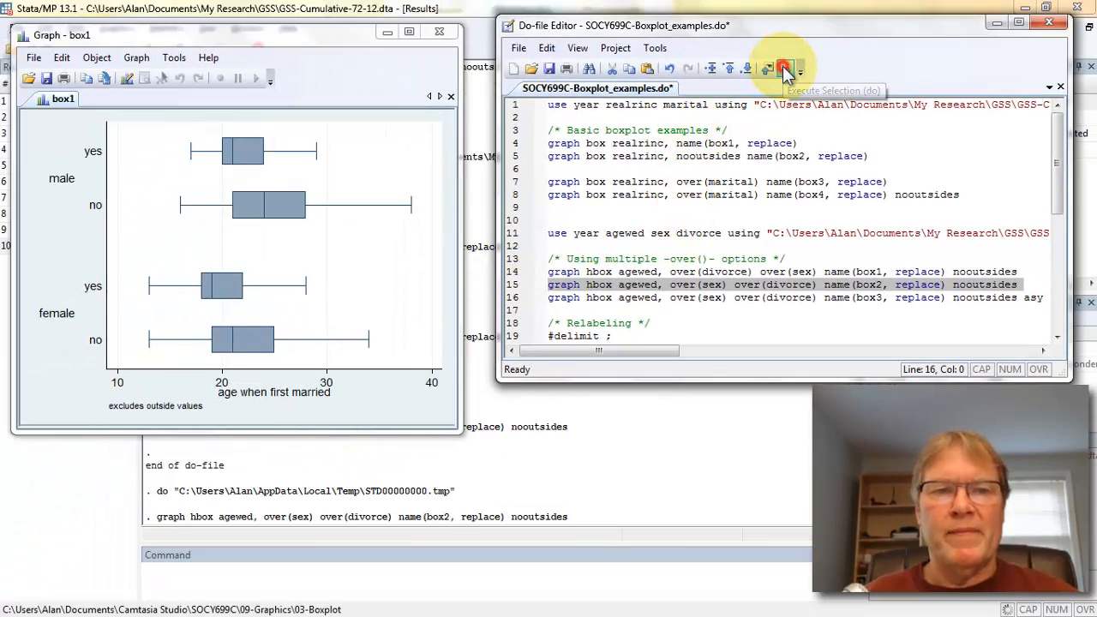
pyautogui.moveTo(286, 42); pyautogui.dragTo(666, 34)
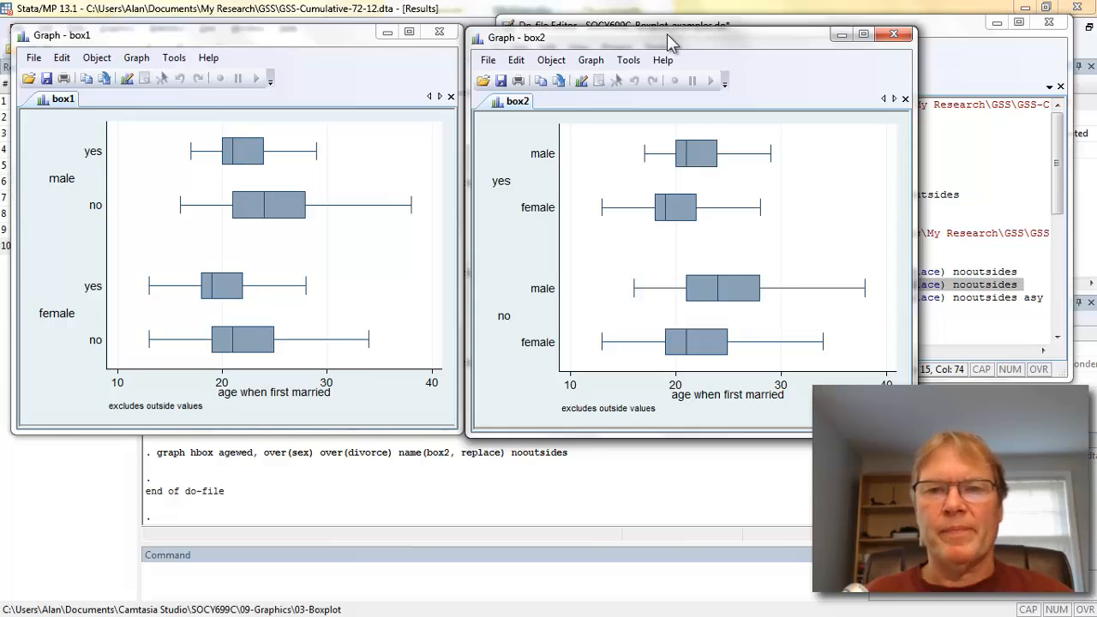
pyautogui.click(895, 35)
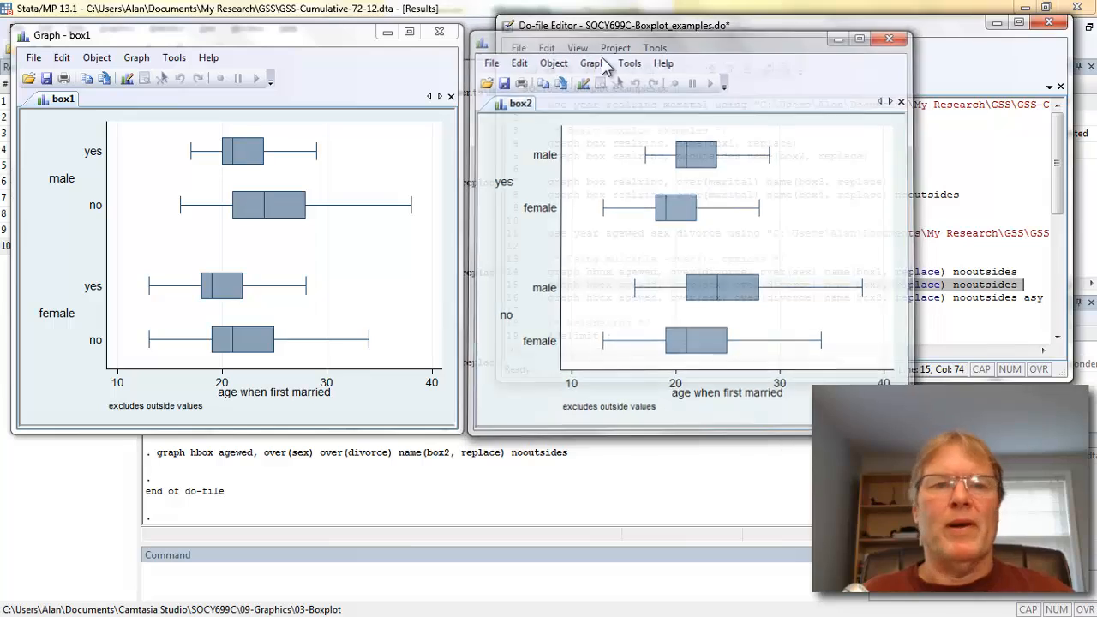
pyautogui.click(439, 32)
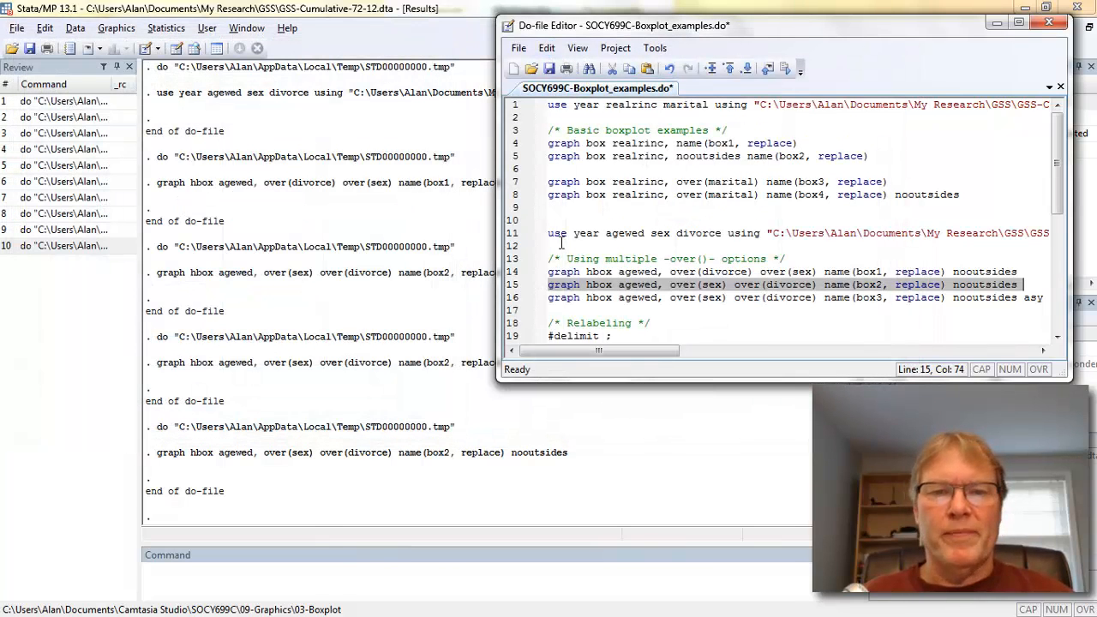
# Run the agewed hbox over sex and divorce with the asy option as box3, and close the graph after viewing it
pyautogui.click(508, 300)
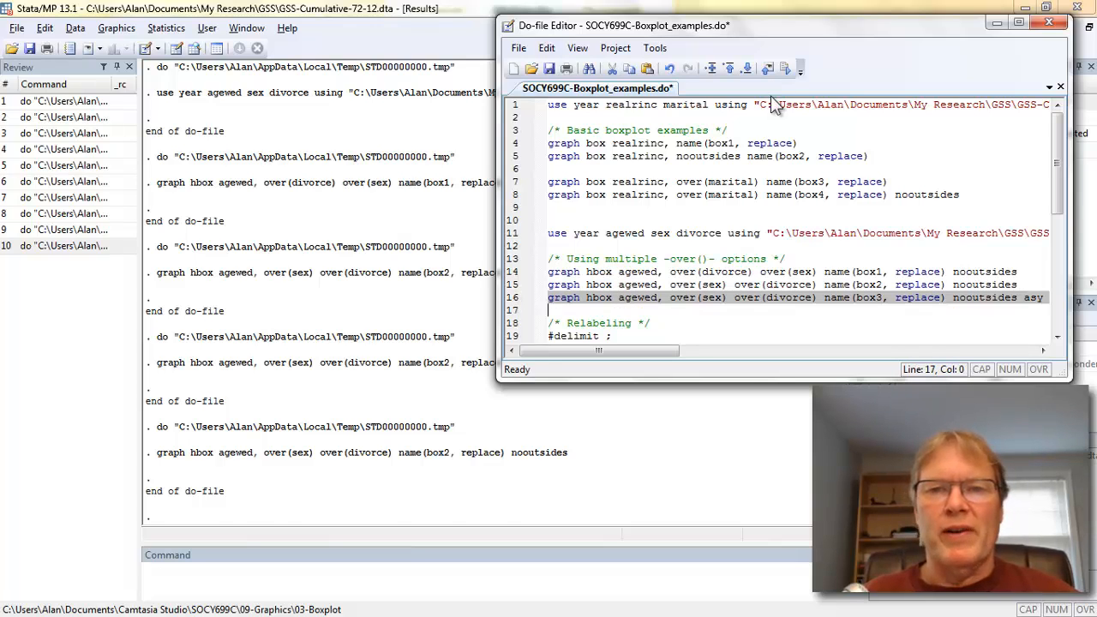
pyautogui.click(786, 70)
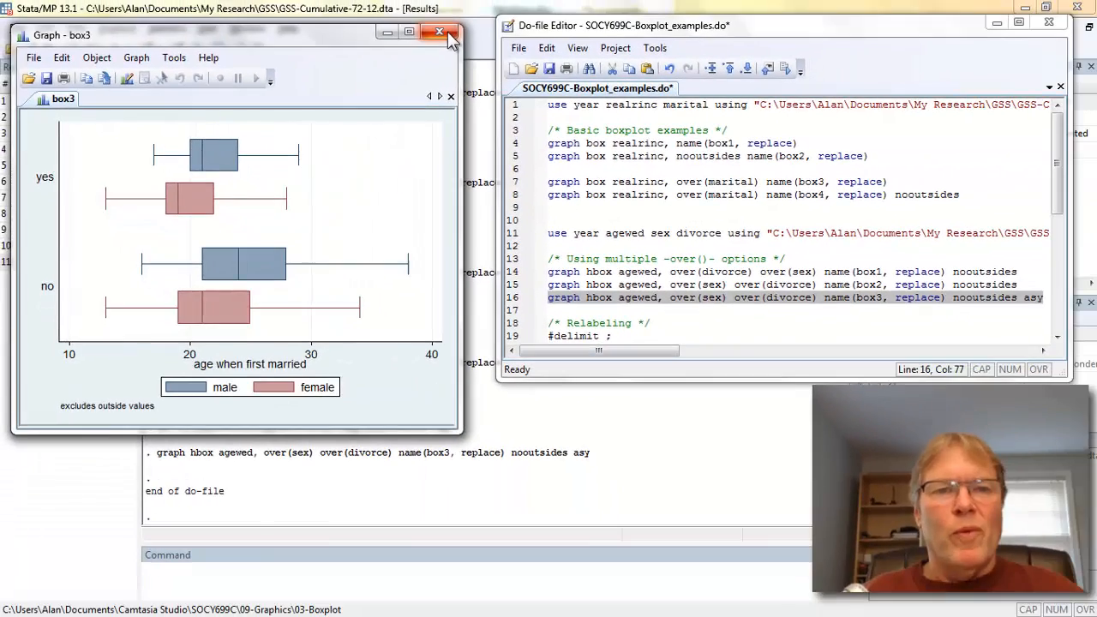
pyautogui.click(447, 35)
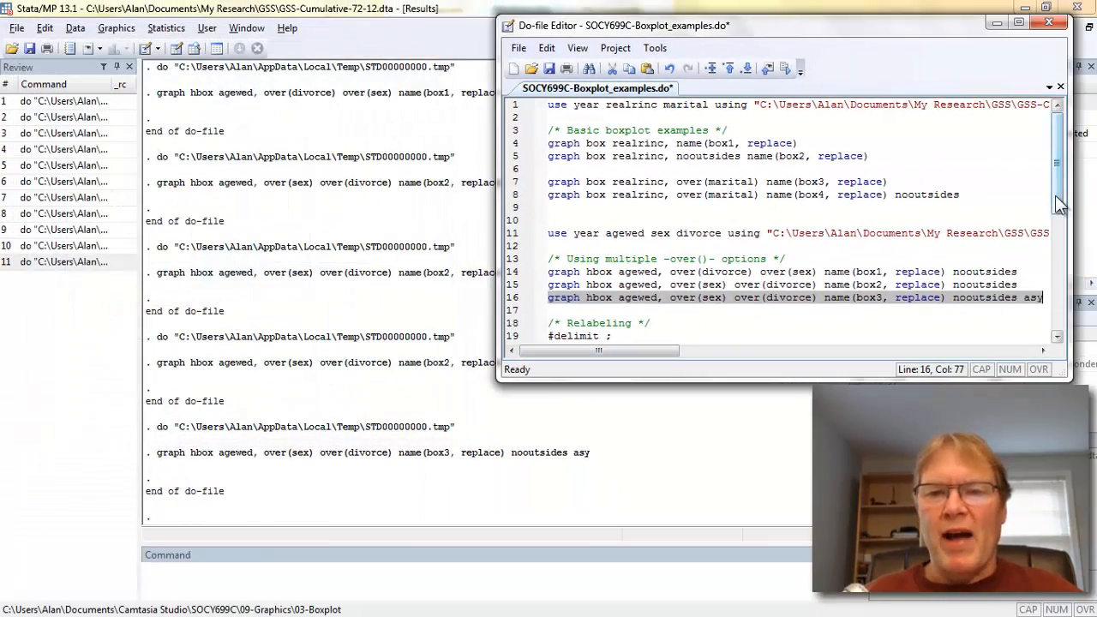
# Run the Relabeling block that labels the groups Men, Women, Divorced and Not divorced as box4, and close its graph
pyautogui.scroll(-1, 1061, 220)
pyautogui.moveTo(1060, 221); pyautogui.dragTo(1060, 240)
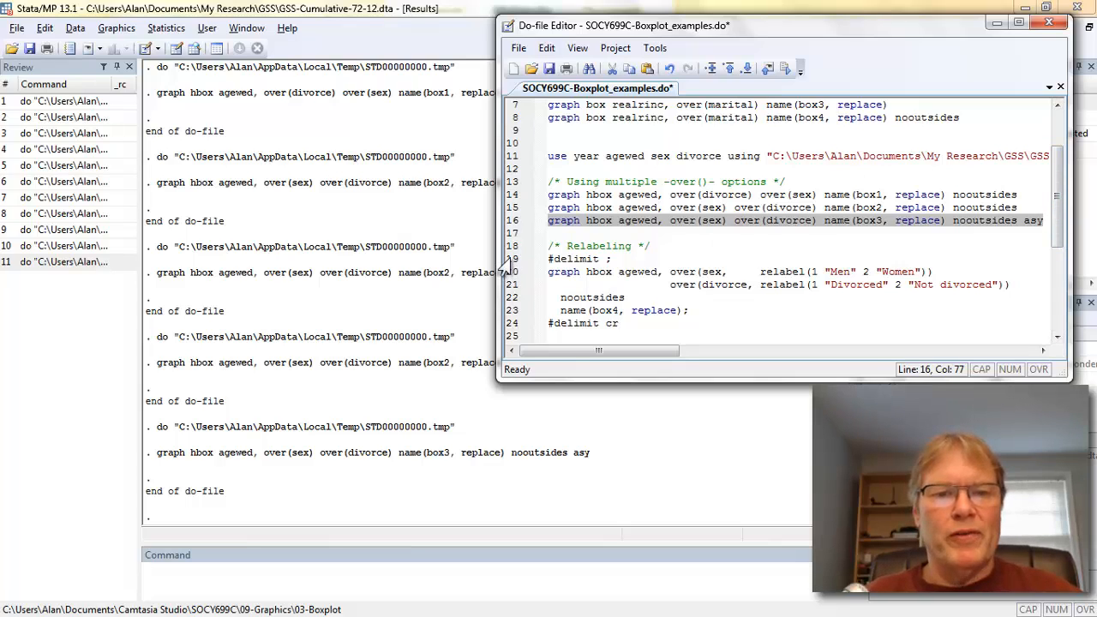
pyautogui.moveTo(513, 259); pyautogui.dragTo(519, 339)
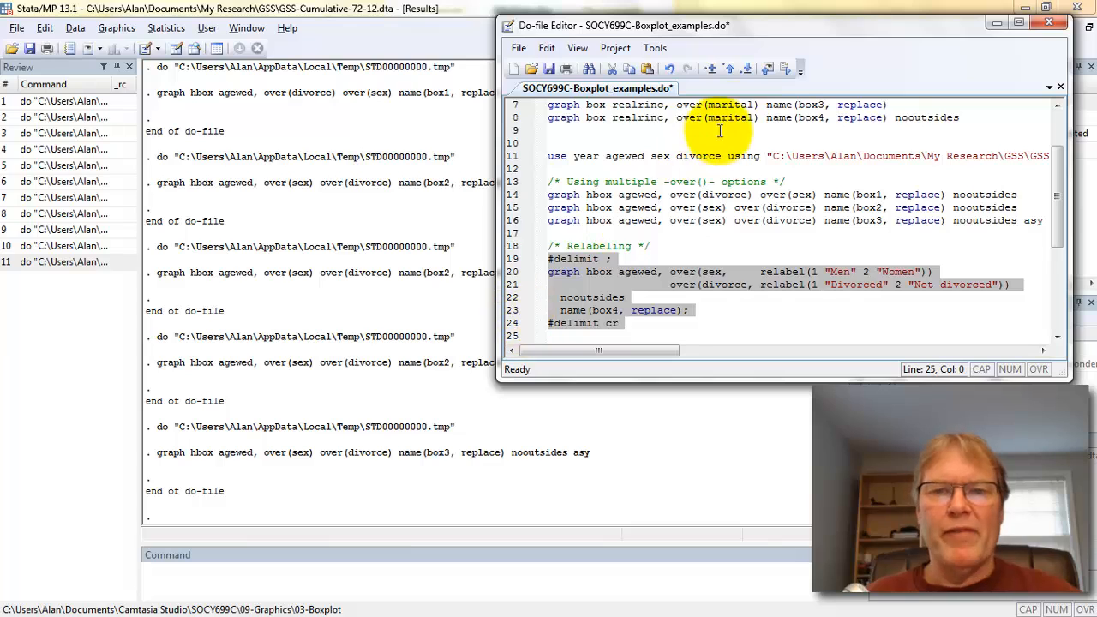
pyautogui.click(784, 70)
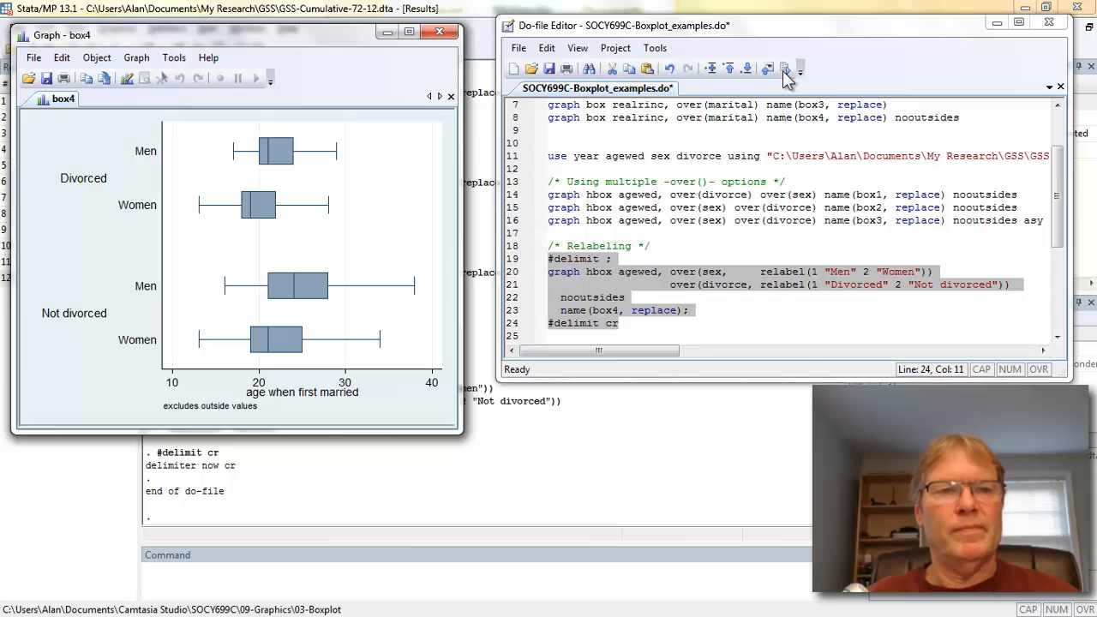
pyautogui.click(451, 36)
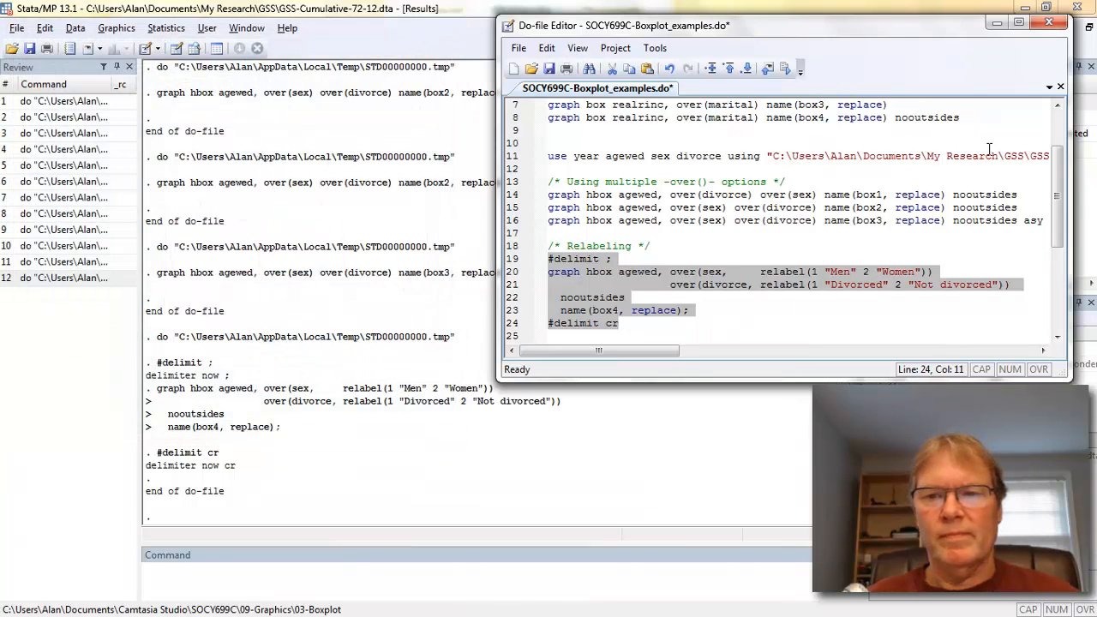
# Widen the do-file editor and run the whole polished graphic example block, drawing the titled agewed box plot as box5
pyautogui.moveTo(1060, 190); pyautogui.dragTo(1064, 278)
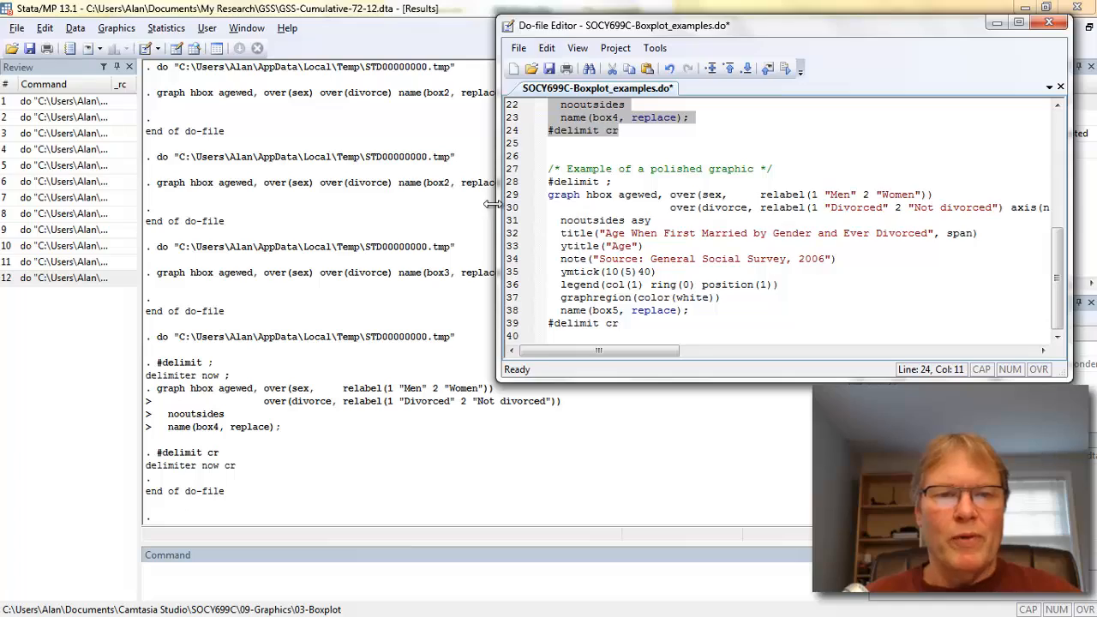
pyautogui.moveTo(501, 202); pyautogui.dragTo(453, 198)
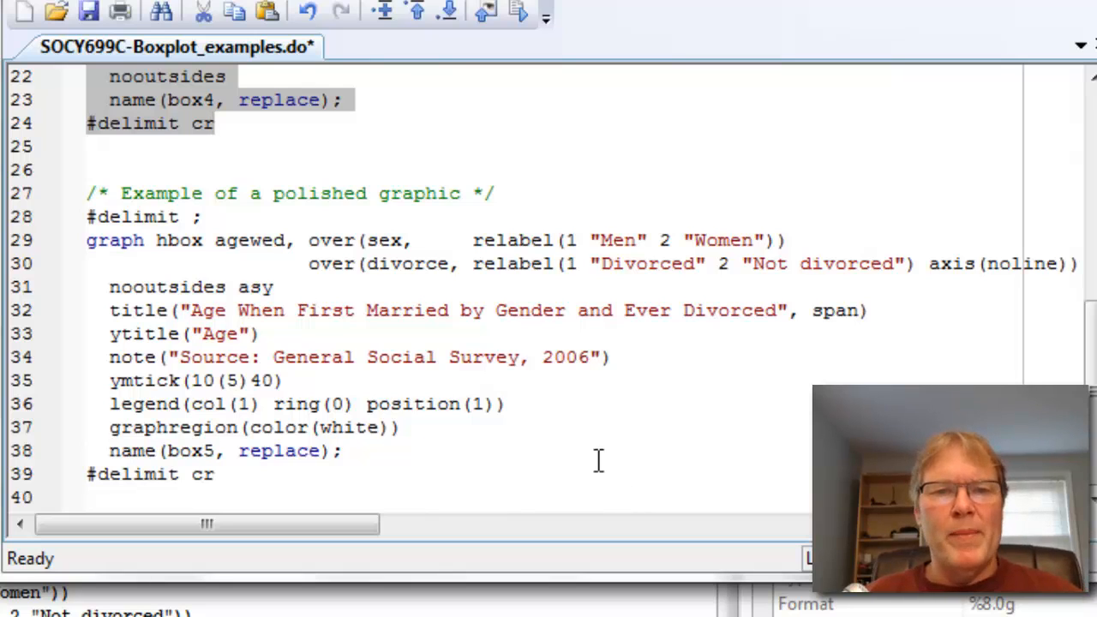
pyautogui.moveTo(9, 196); pyautogui.dragTo(17, 496)
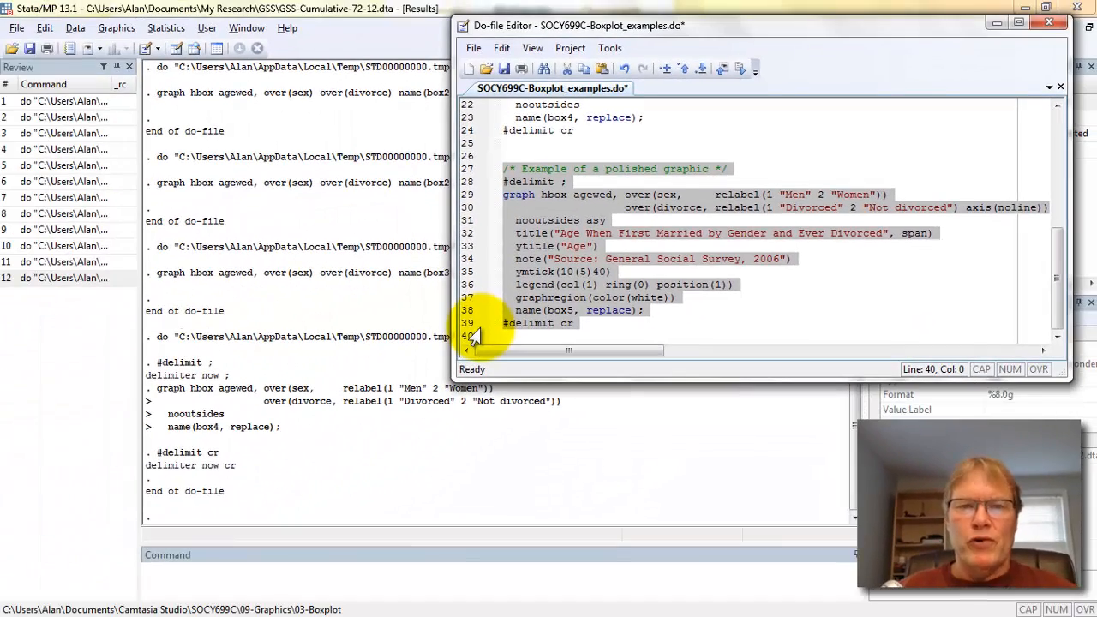
pyautogui.click(742, 65)
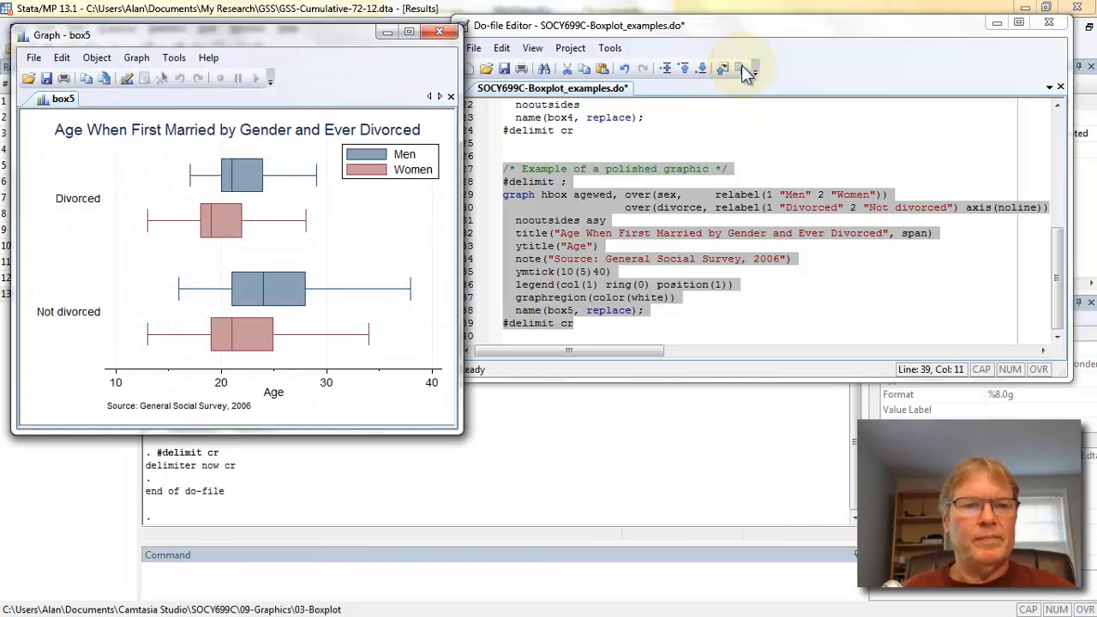